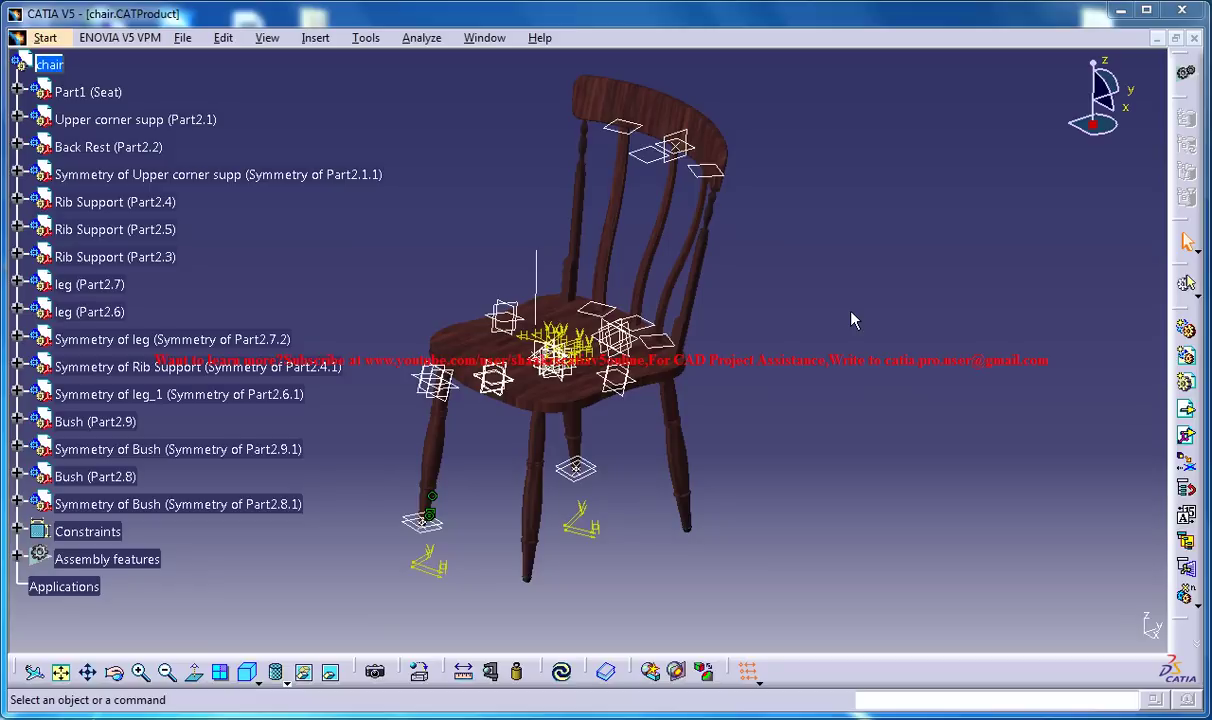
Step: Orbit the view around the chair for a closer look at the seat and legs
{"action": "mouse_move", "coordinate": [619, 419]}
{"action": "middle_mouse_down"}
{"action": "mouse_move", "coordinate": [637, 392]}
{"action": "mouse_move", "coordinate": [475, 325]}
{"action": "middle_mouse_up"}
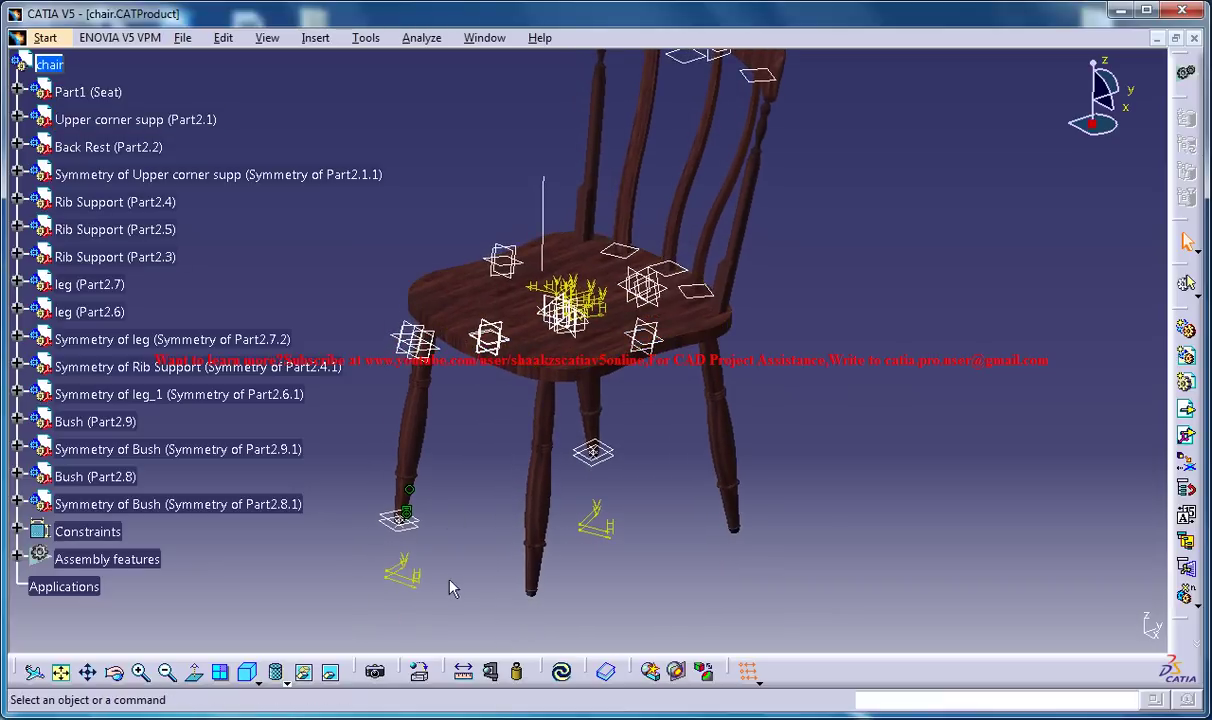
{"action": "middle_click_drag", "start_coordinate": [533, 486], "coordinate": [622, 398]}
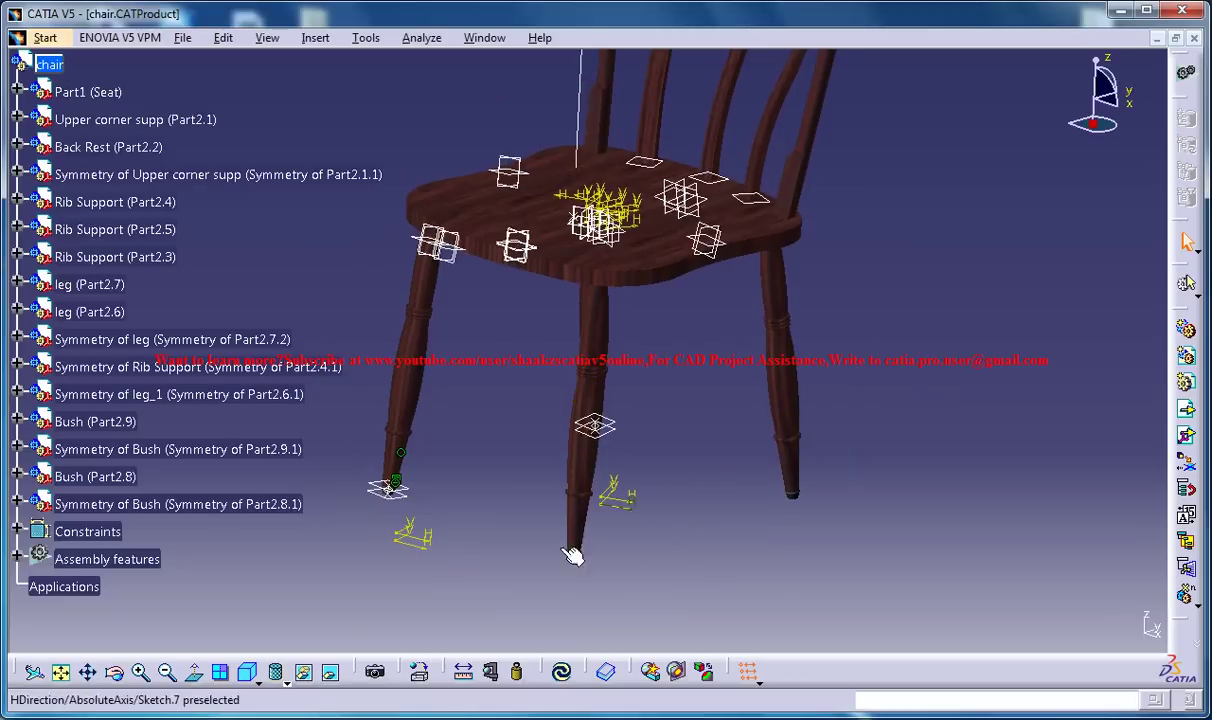
Step: Show the chair in the Real Time Rendering preview and frame it frontally
{"action": "left_click", "coordinate": [376, 670]}
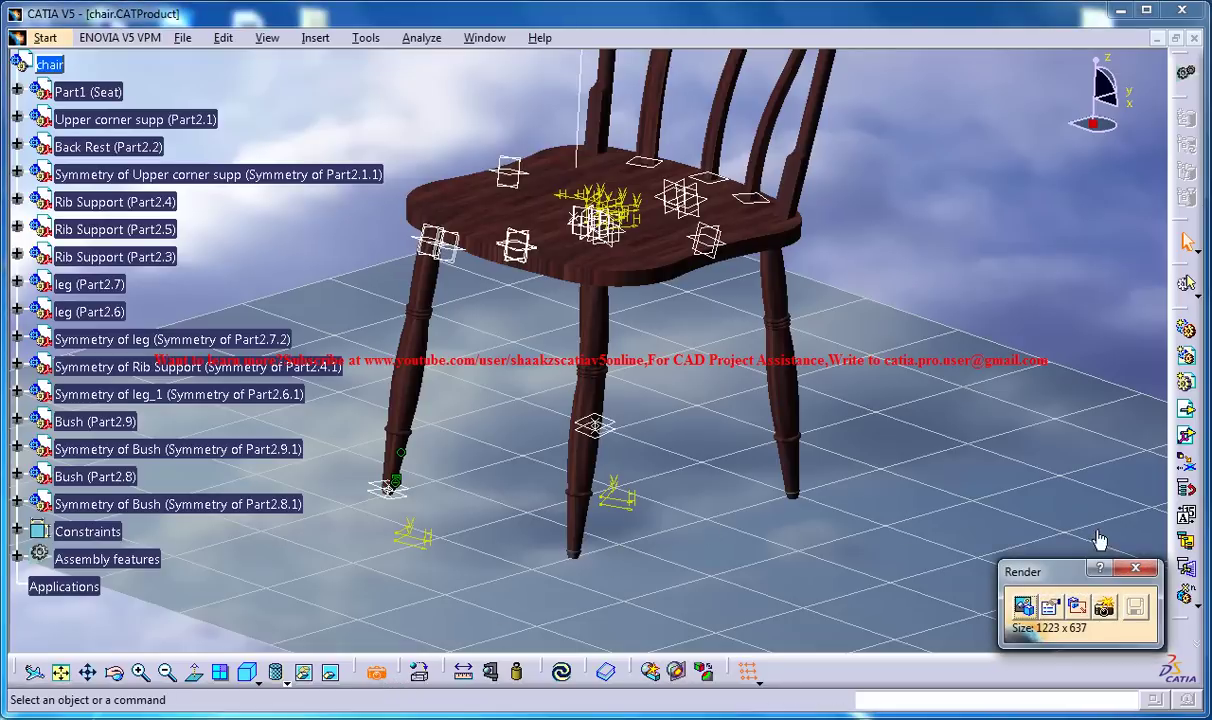
{"action": "left_click", "coordinate": [1135, 568]}
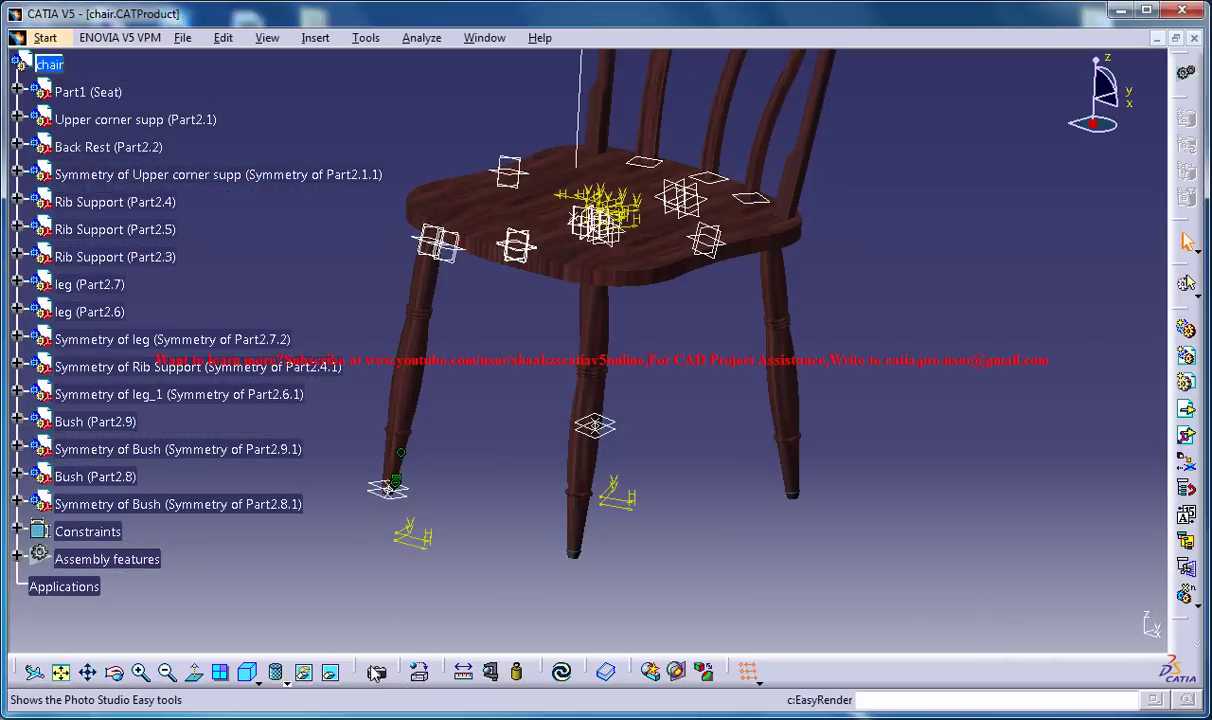
{"action": "right_click", "coordinate": [913, 683]}
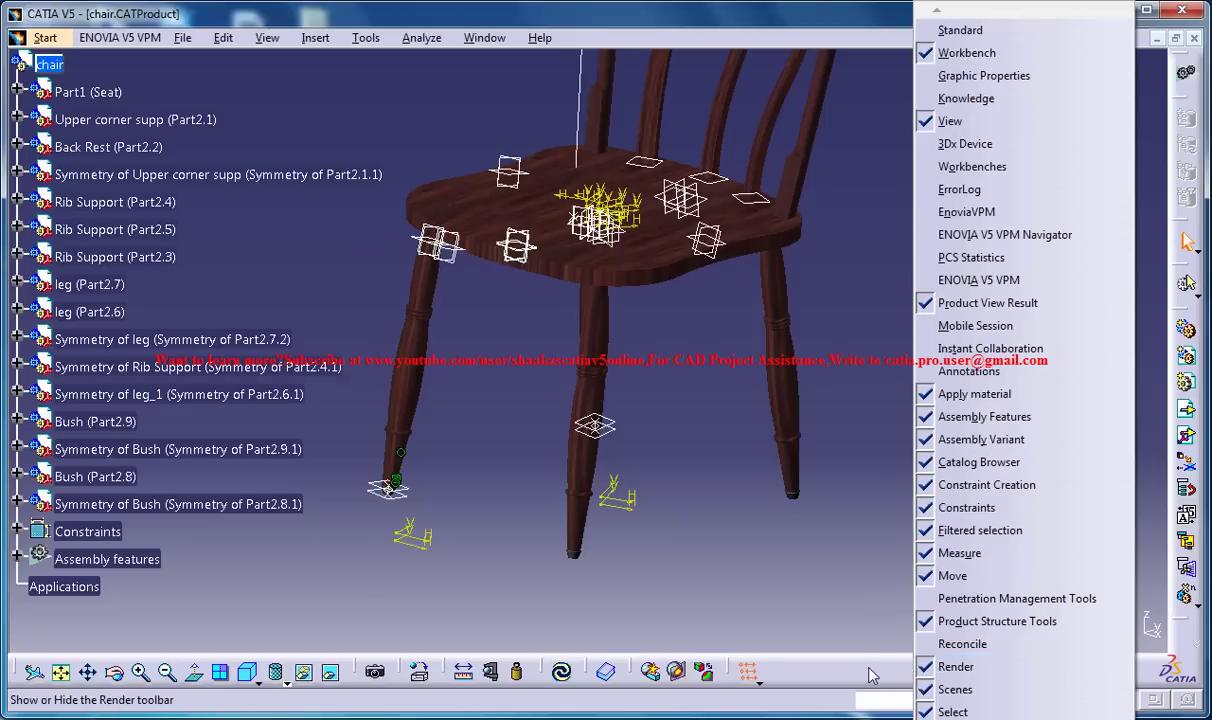
{"action": "left_click", "coordinate": [828, 640]}
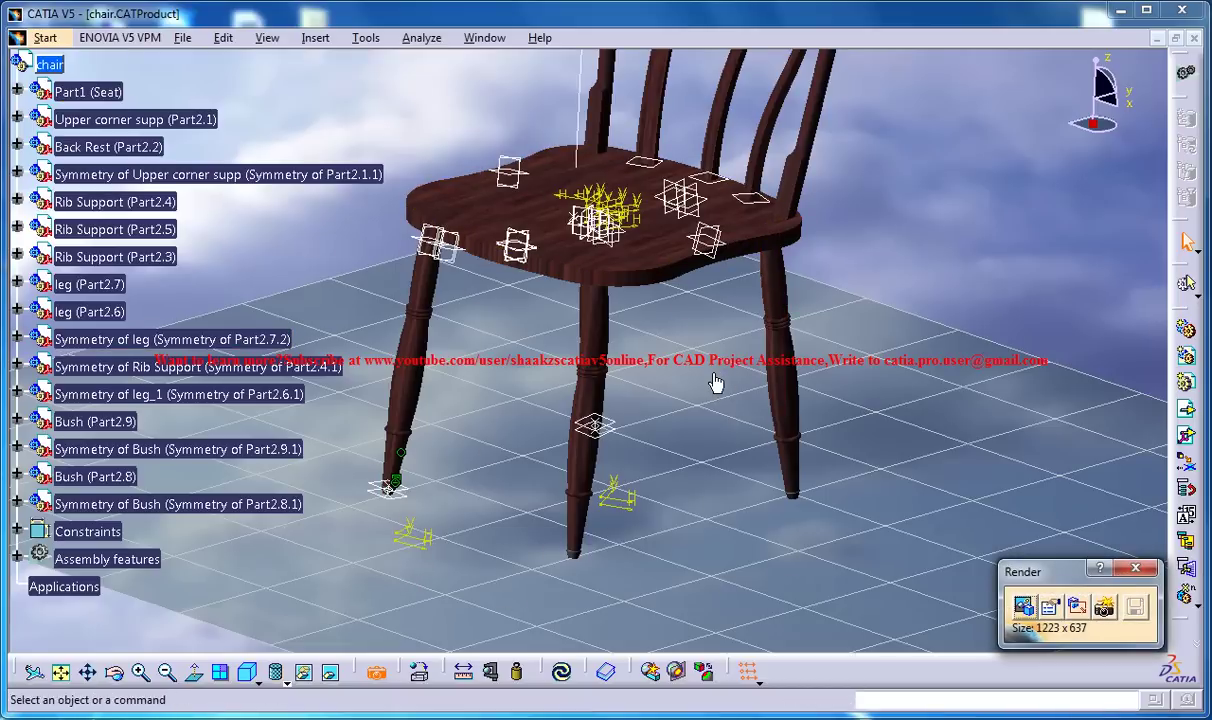
{"action": "mouse_move", "coordinate": [713, 378]}
{"action": "middle_mouse_down"}
{"action": "mouse_move", "coordinate": [697, 331]}
{"action": "mouse_move", "coordinate": [711, 384]}
{"action": "middle_mouse_up"}
{"action": "mouse_move", "coordinate": [711, 437]}
{"action": "middle_mouse_down"}
{"action": "mouse_move", "coordinate": [725, 370]}
{"action": "mouse_move", "coordinate": [730, 395]}
{"action": "mouse_move", "coordinate": [722, 380]}
{"action": "middle_mouse_up"}
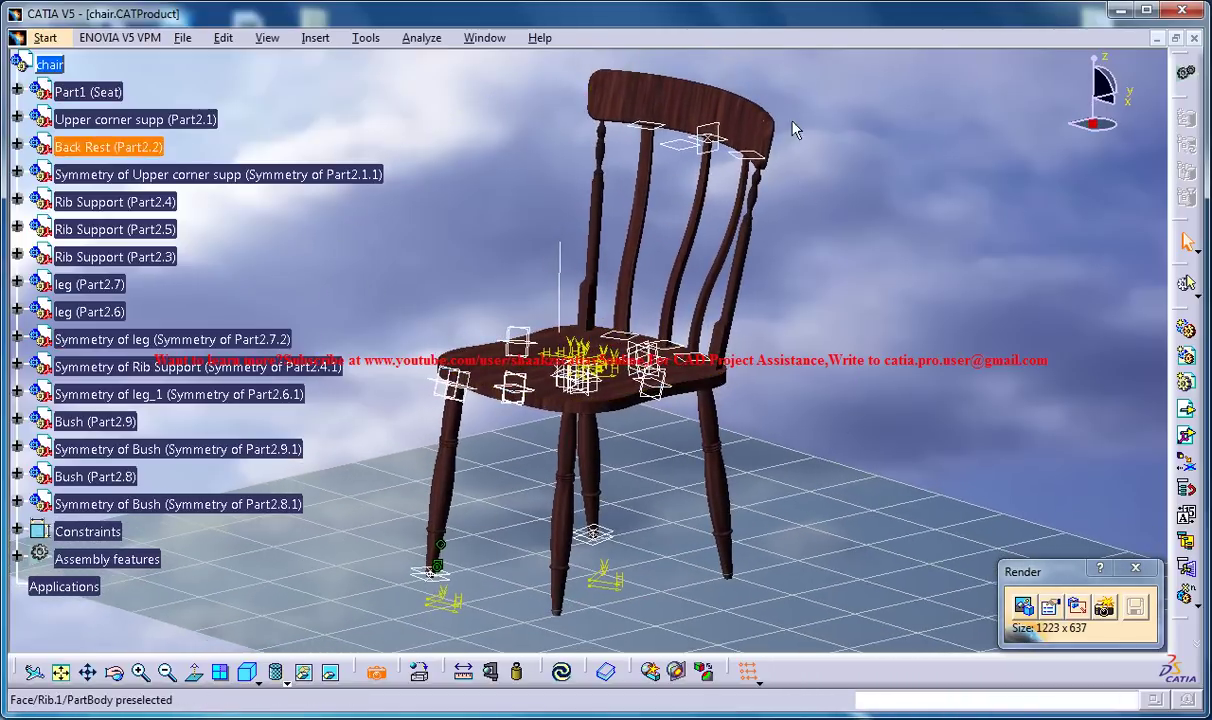
Step: Open Render Shooting, browse the Predefined scenes, then view the Custom lighting and background settings
{"action": "left_click", "coordinate": [1024, 606]}
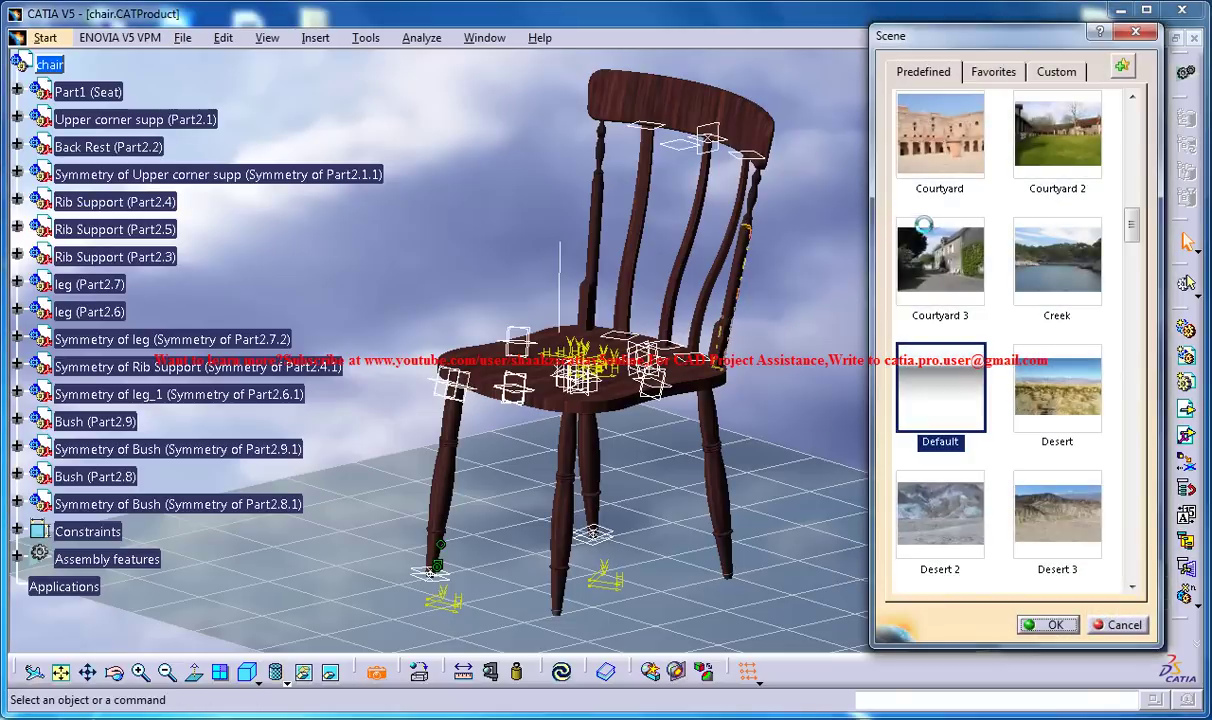
{"action": "scroll", "coordinate": [1115, 255], "scroll_direction": "up", "scroll_amount": 3}
{"action": "scroll", "coordinate": [1040, 250], "scroll_direction": "down", "scroll_amount": 3}
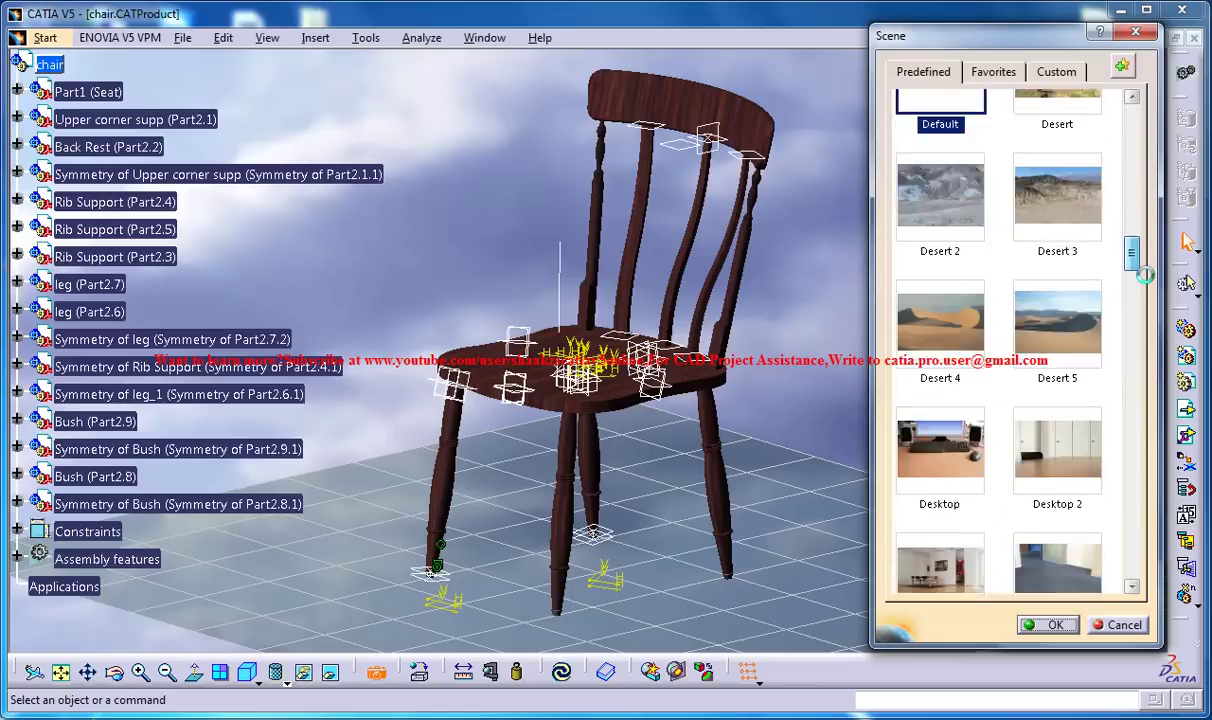
{"action": "scroll", "coordinate": [1033, 252], "scroll_direction": "down", "scroll_amount": 2}
{"action": "scroll", "coordinate": [1030, 245], "scroll_direction": "up", "scroll_amount": 2}
{"action": "scroll", "coordinate": [1015, 225], "scroll_direction": "up", "scroll_amount": 2}
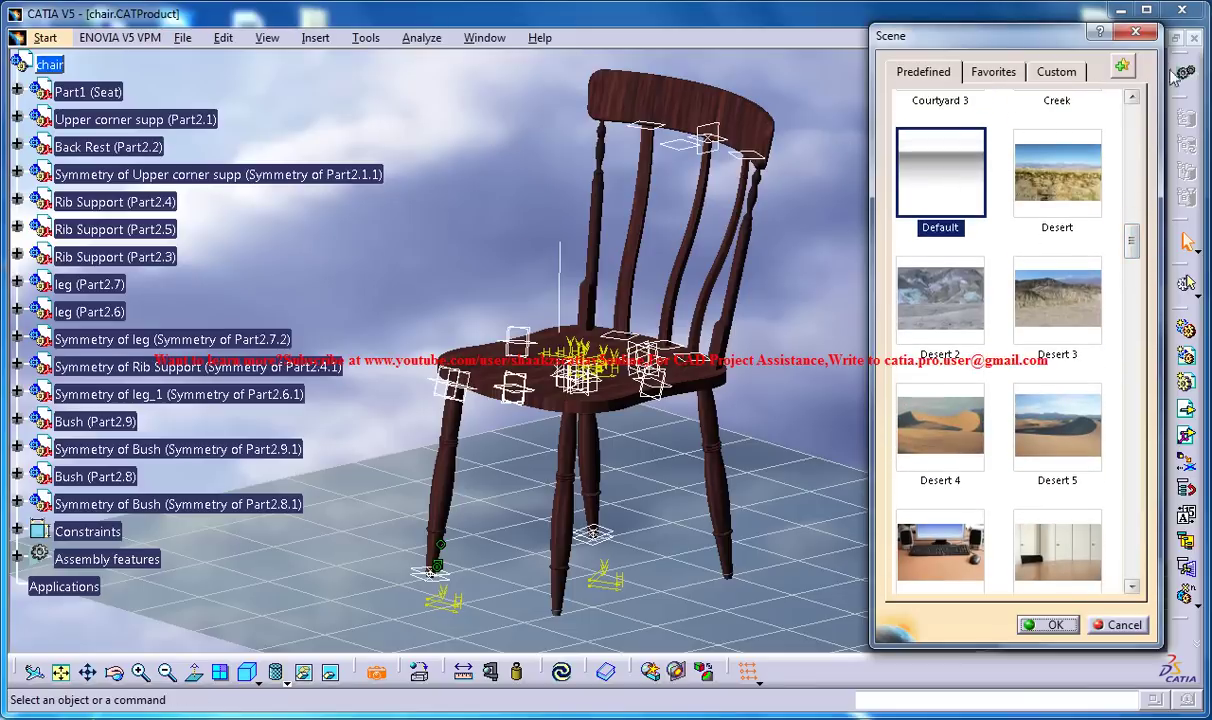
{"action": "left_click", "coordinate": [1060, 71]}
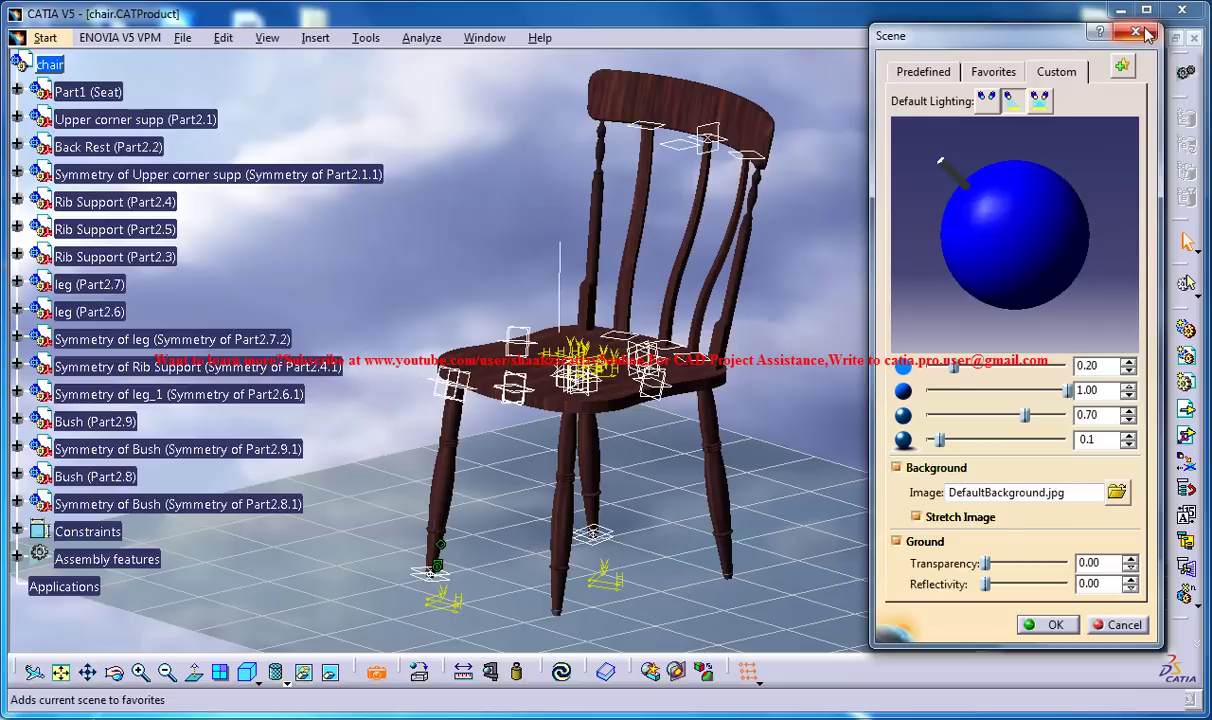
Step: Keep rendering quality High at screen resolution, preparing a 1223 x 637 render area
{"action": "left_click", "coordinate": [1045, 624]}
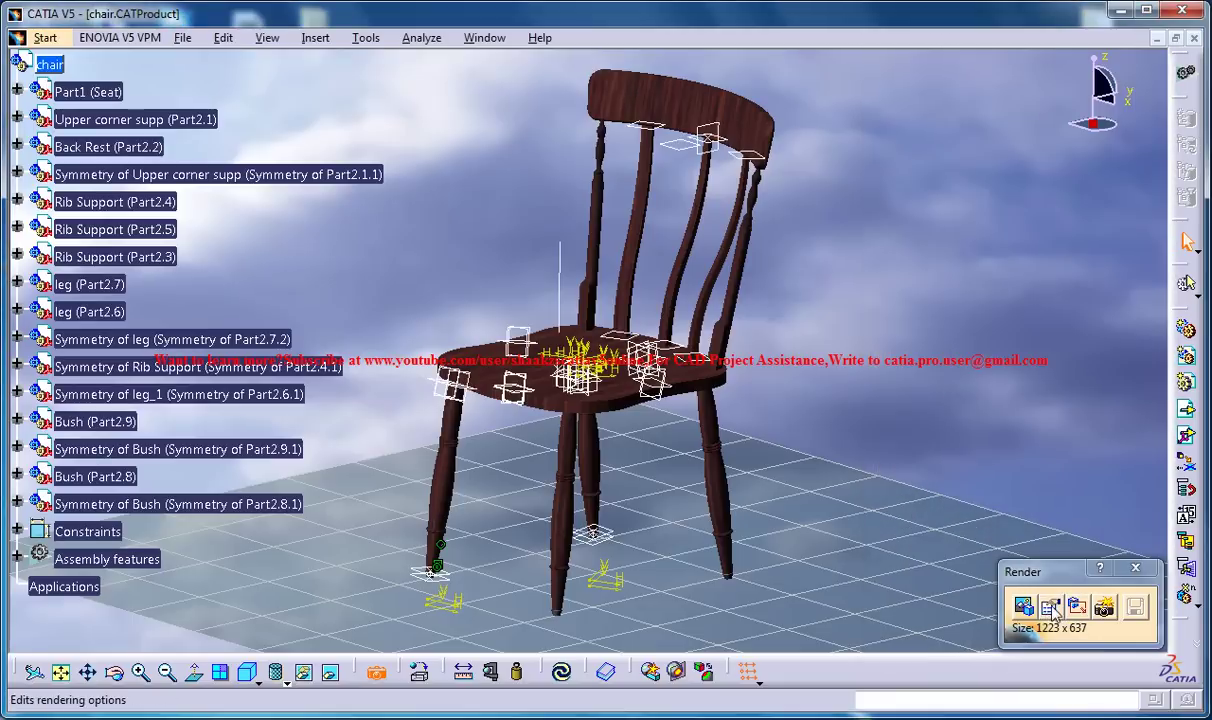
{"action": "left_click", "coordinate": [1049, 606]}
{"action": "left_click", "coordinate": [1004, 533]}
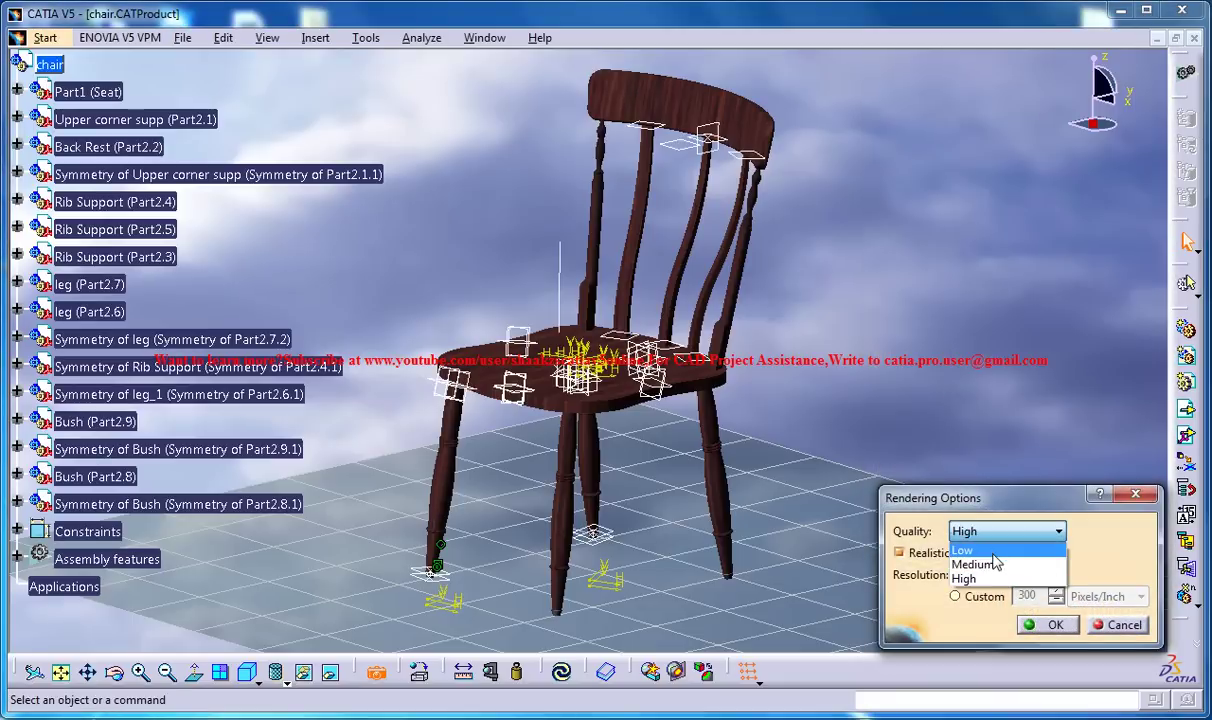
{"action": "left_click", "coordinate": [1010, 578]}
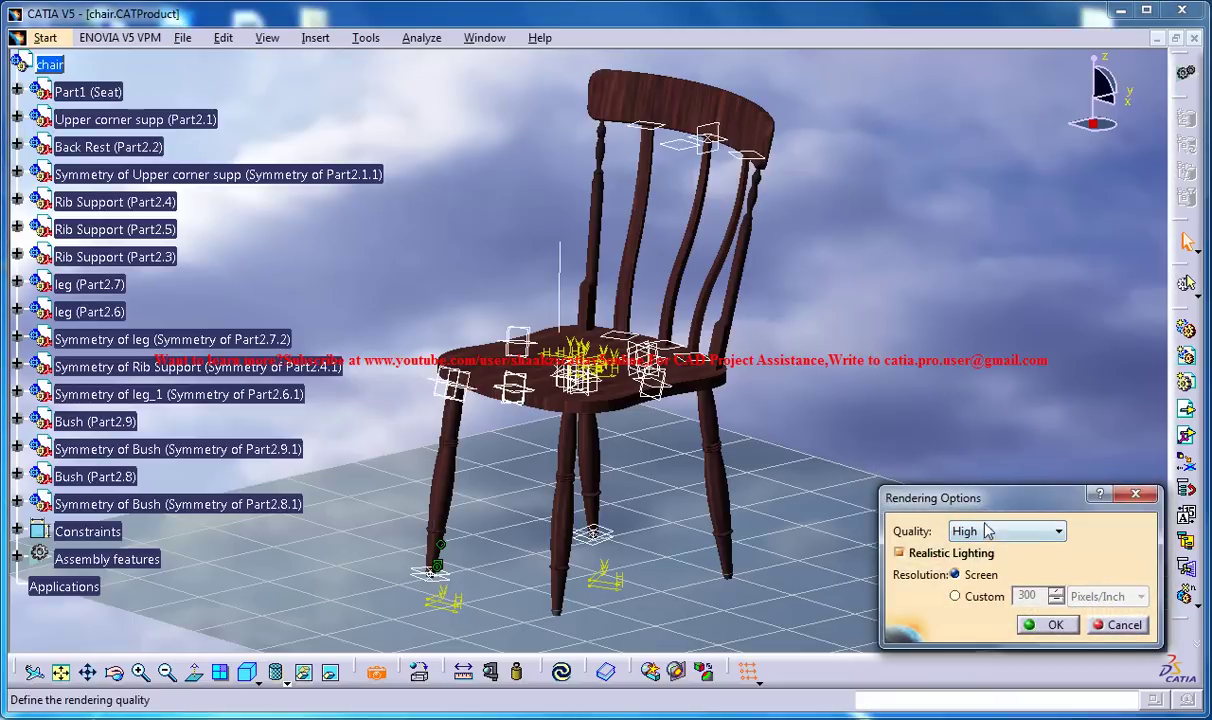
{"action": "left_click", "coordinate": [1040, 625]}
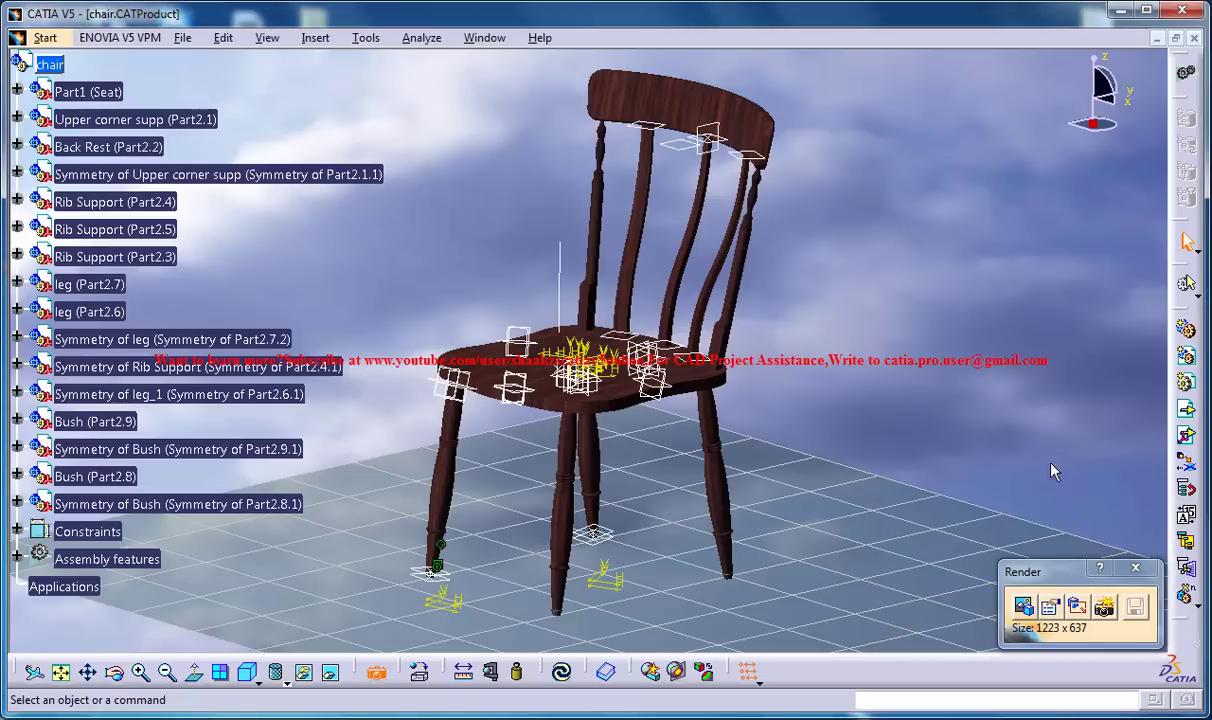
{"action": "left_click", "coordinate": [1078, 614]}
Step: Render the wooden chair photo-realistically against the sky with its ground shadow
{"action": "left_click", "coordinate": [1105, 610]}
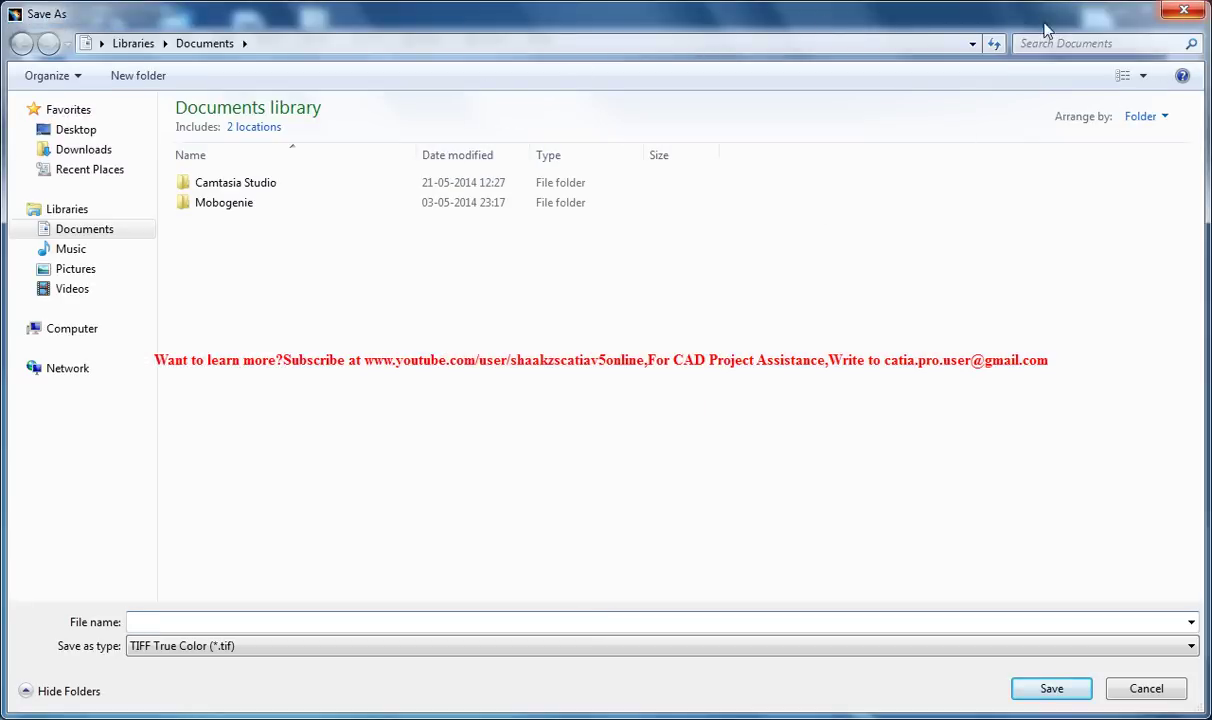
Step: Save the rendered chair image as a TIFF True Color file
{"action": "left_click", "coordinate": [1184, 10]}
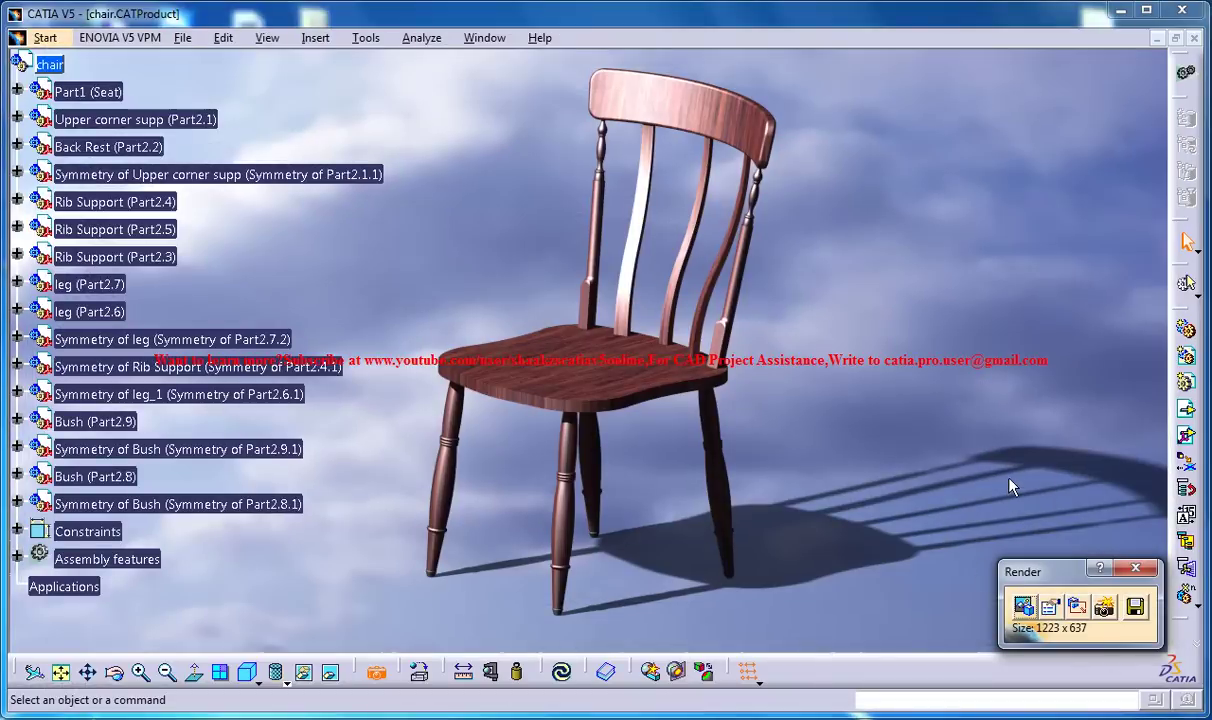